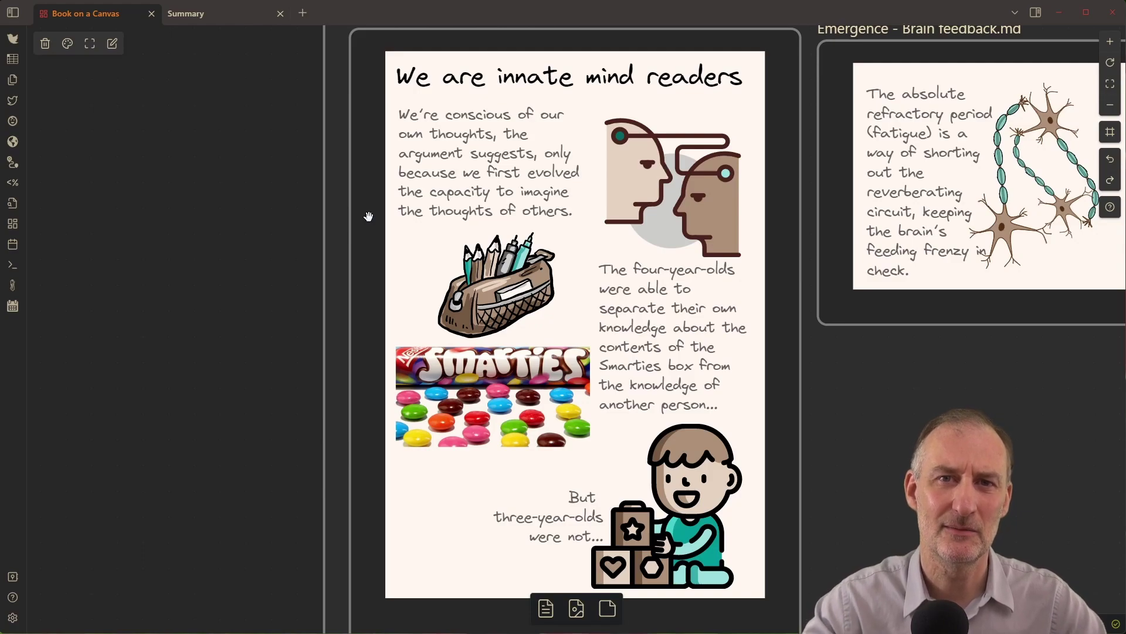
Examine the innate mind readers card in the Our brains group and the card on sidewalks as gap junctions of city life.
scroll(508, 303, "down", 1)
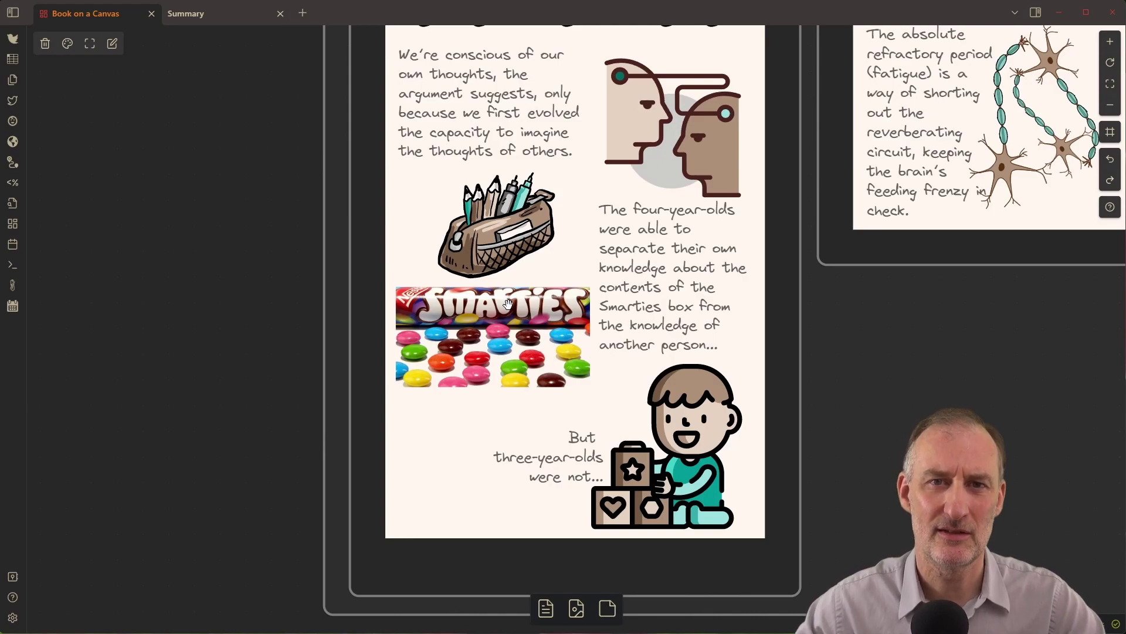
scroll(577, 331, "down", 3)
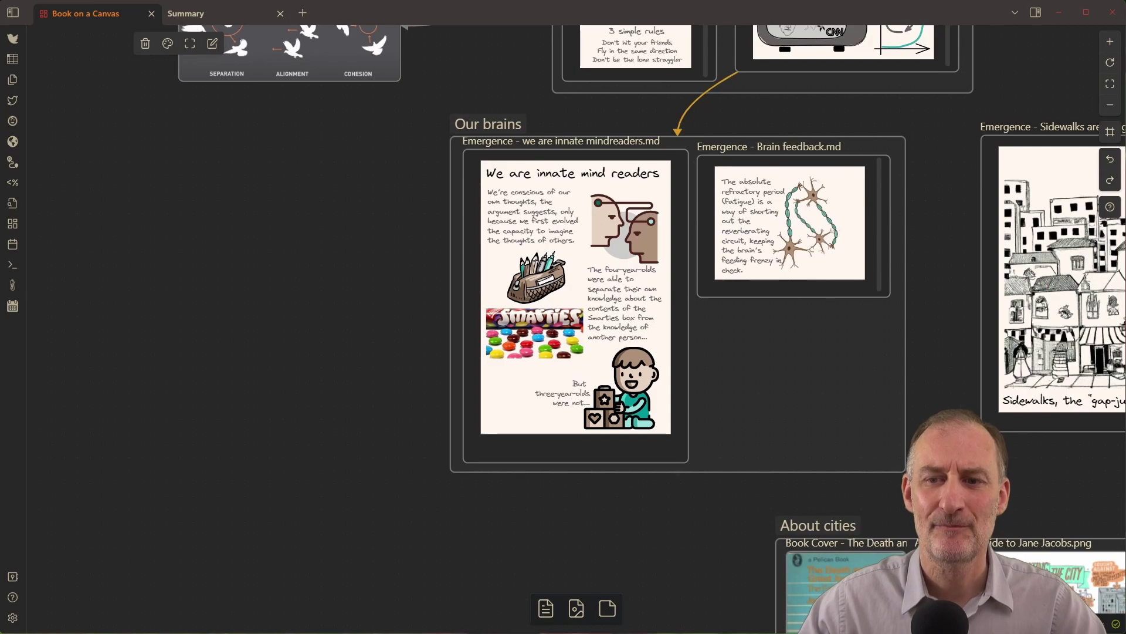
left_click(1012, 477)
left_click_drag(1012, 477, 451, 526)
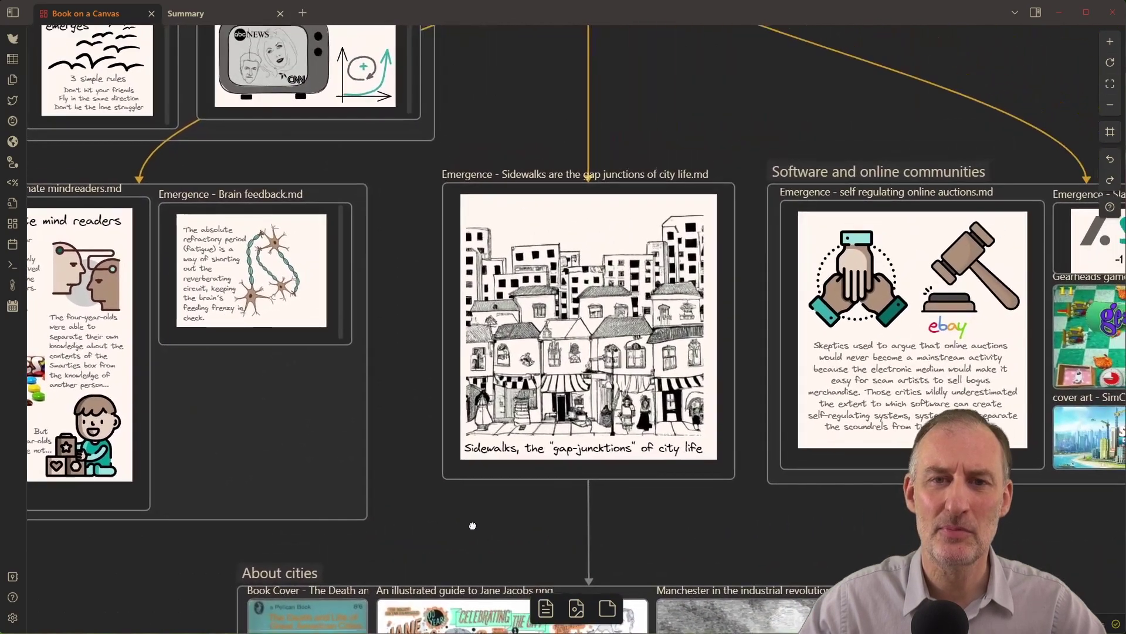
mouse_move(586, 481)
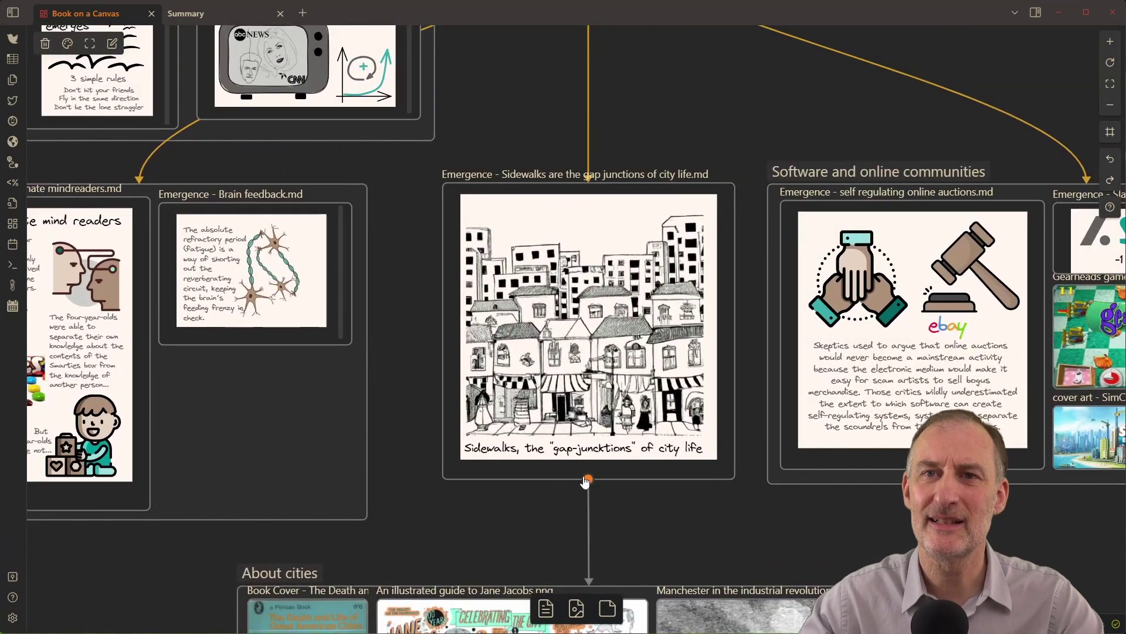
scroll(544, 427, "up", 5)
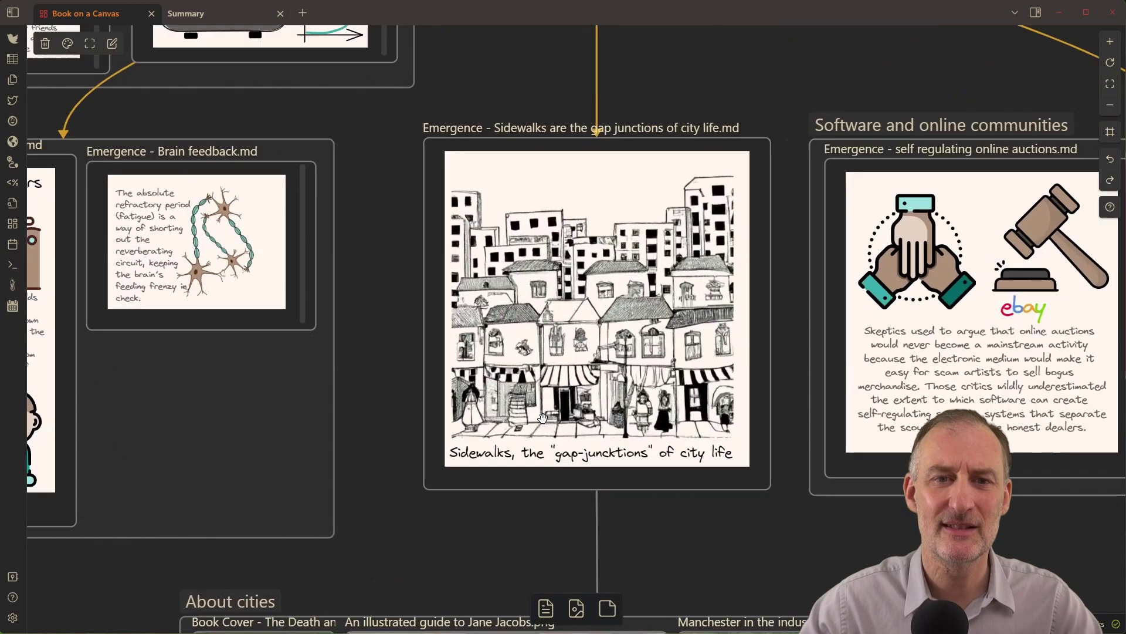
scroll(339, 305, "up", 3)
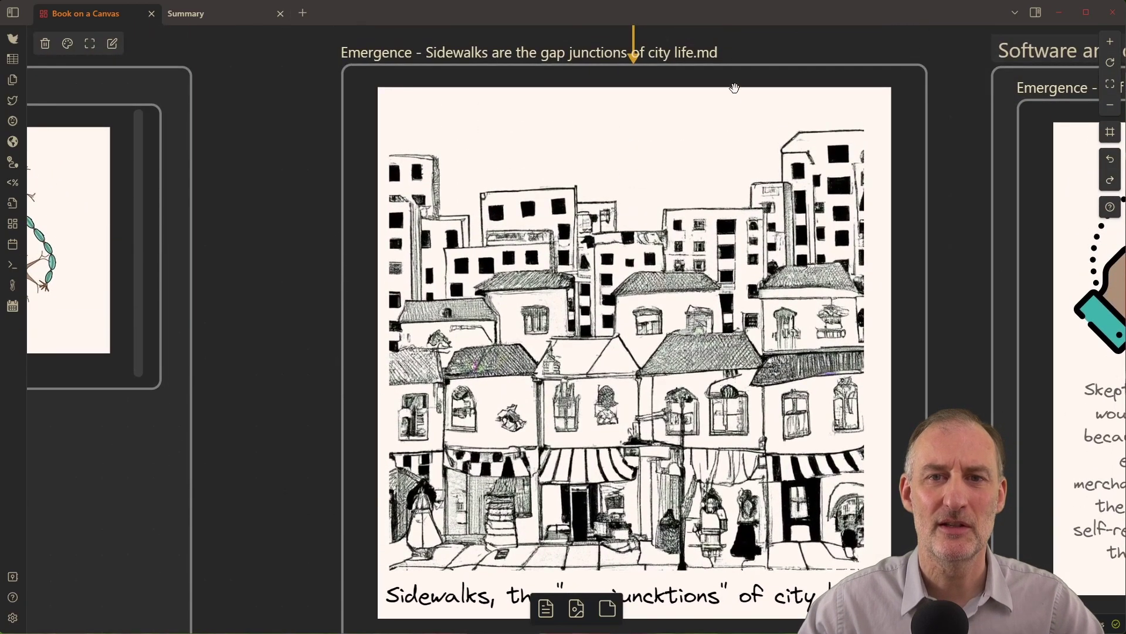
scroll(411, 372, "down", 2)
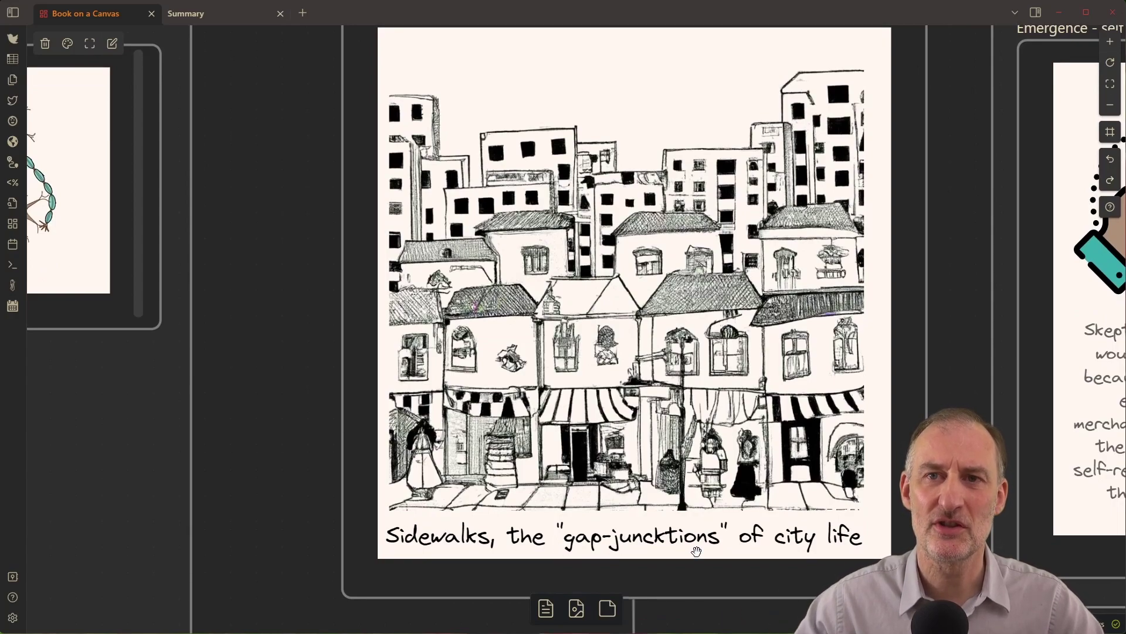
scroll(364, 556, "down", 1)
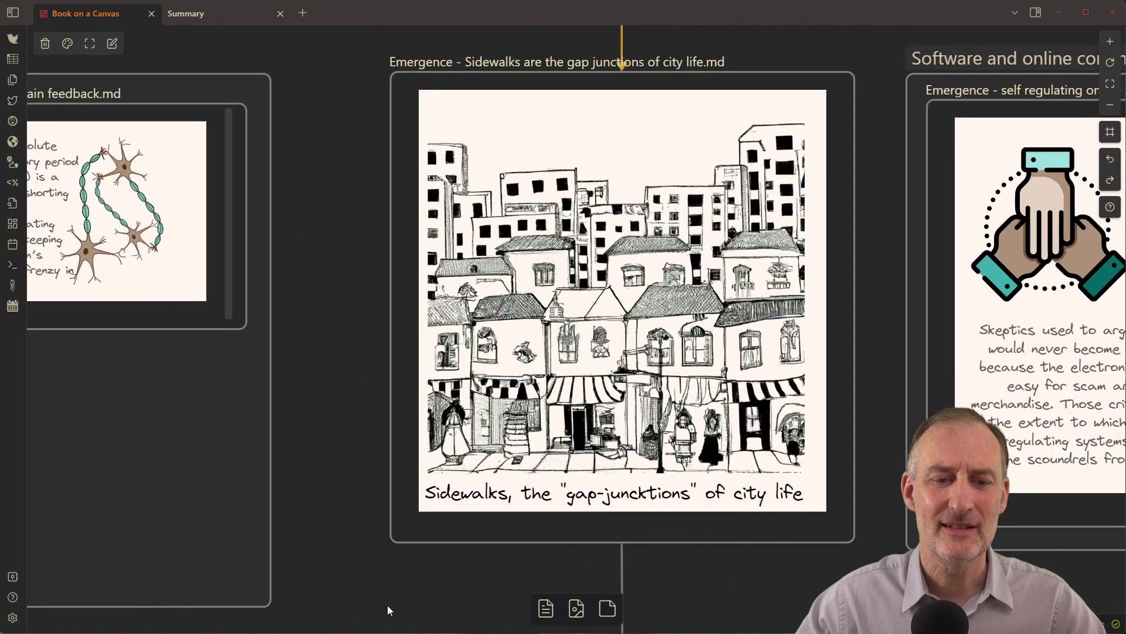
Examine the About cities group: the book cover, the illustrated guide to Jane Jacobs and the Manchester in the industrial revolution picture.
left_click_drag(360, 586, 513, 47)
scroll(284, 356, "up", 1)
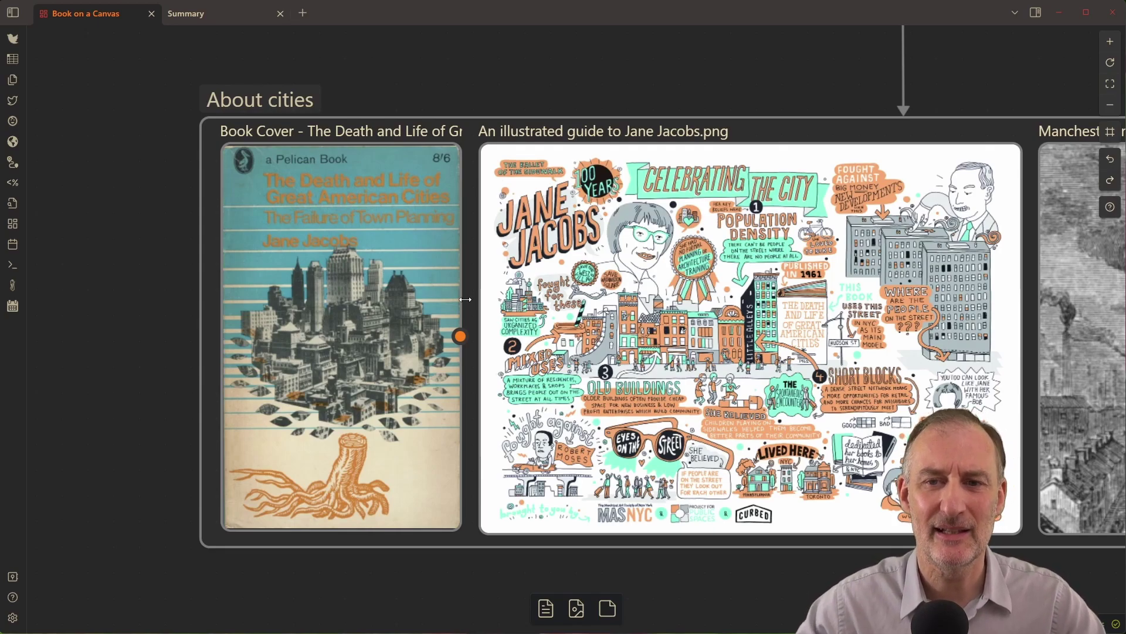
scroll(466, 299, "up", 7)
scroll(466, 299, "up", 3)
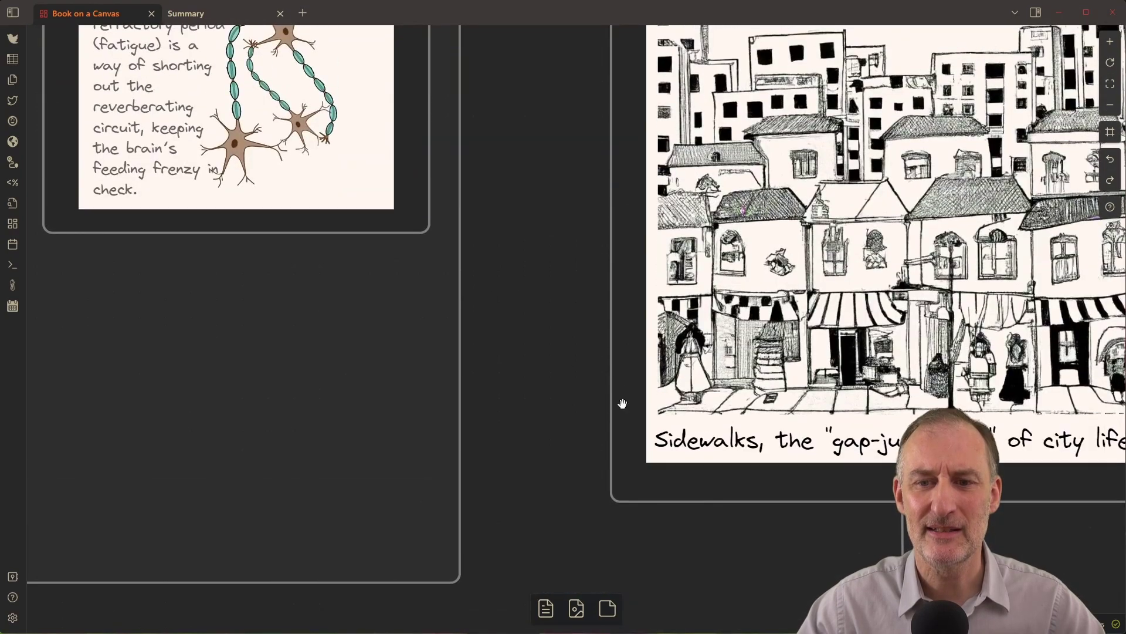
left_click_drag(823, 527, 572, 603)
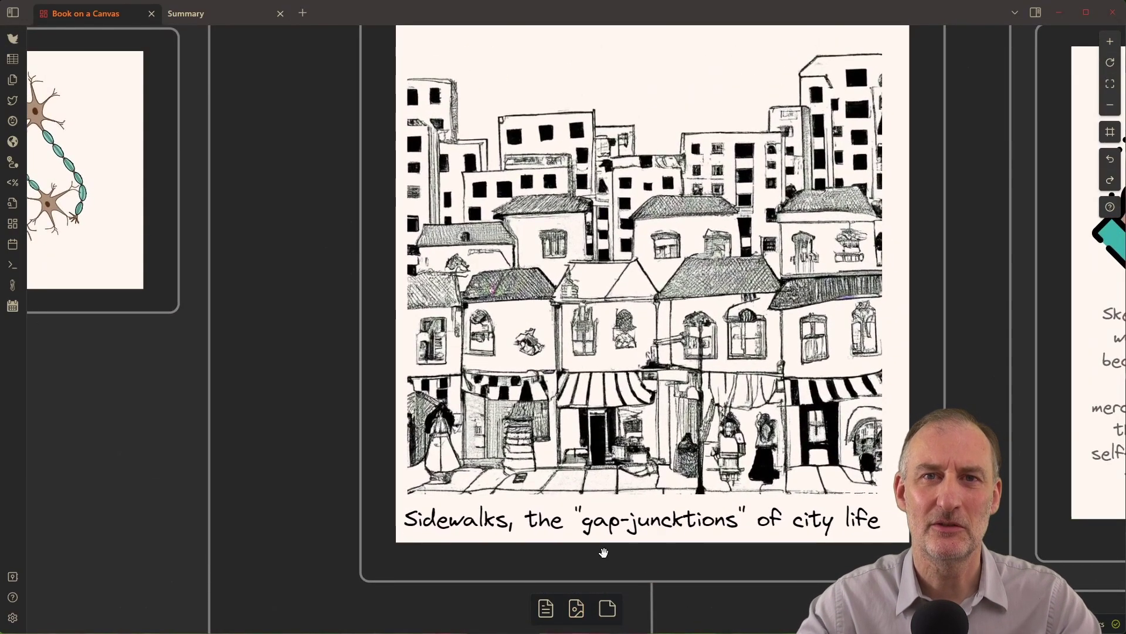
scroll(788, 597, "down", 10)
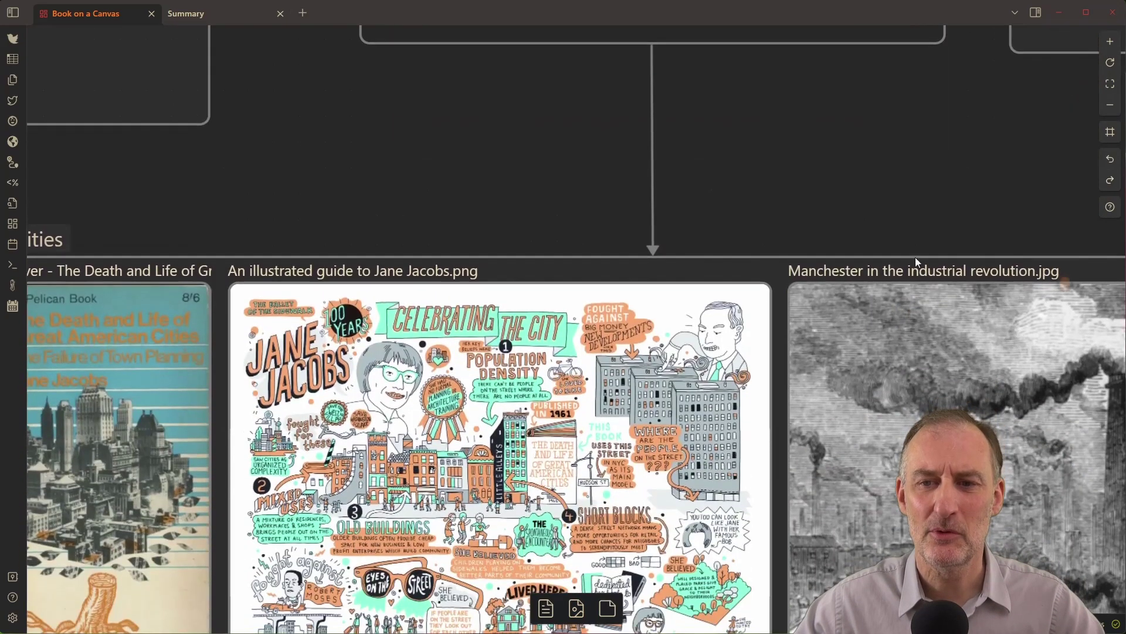
left_click_drag(935, 211, 596, 78)
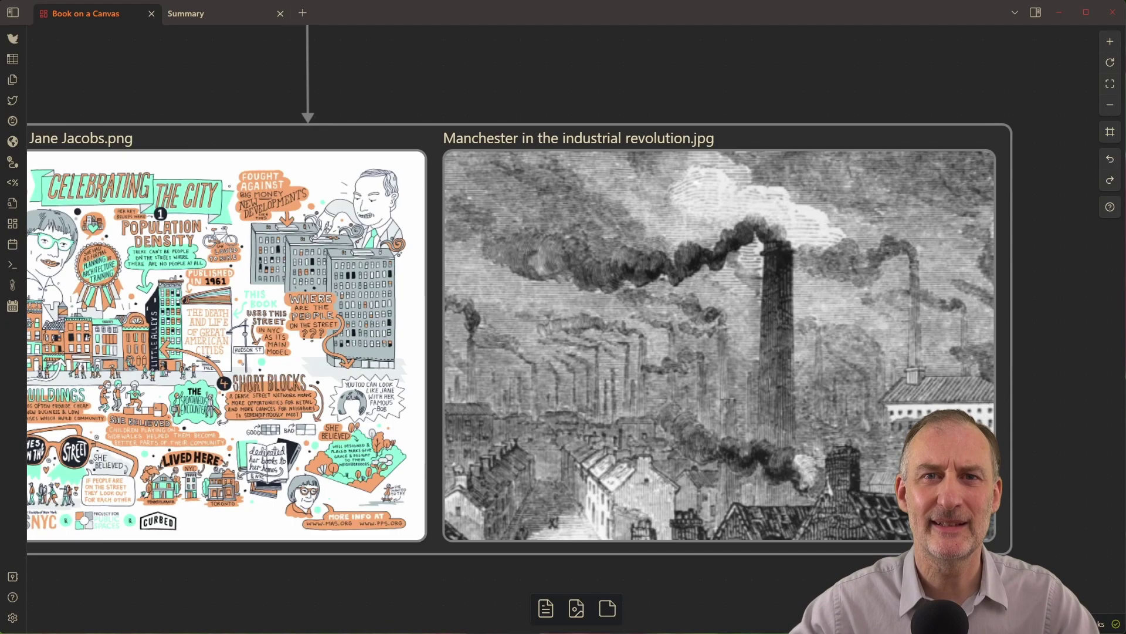
scroll(897, 510, "up", 1)
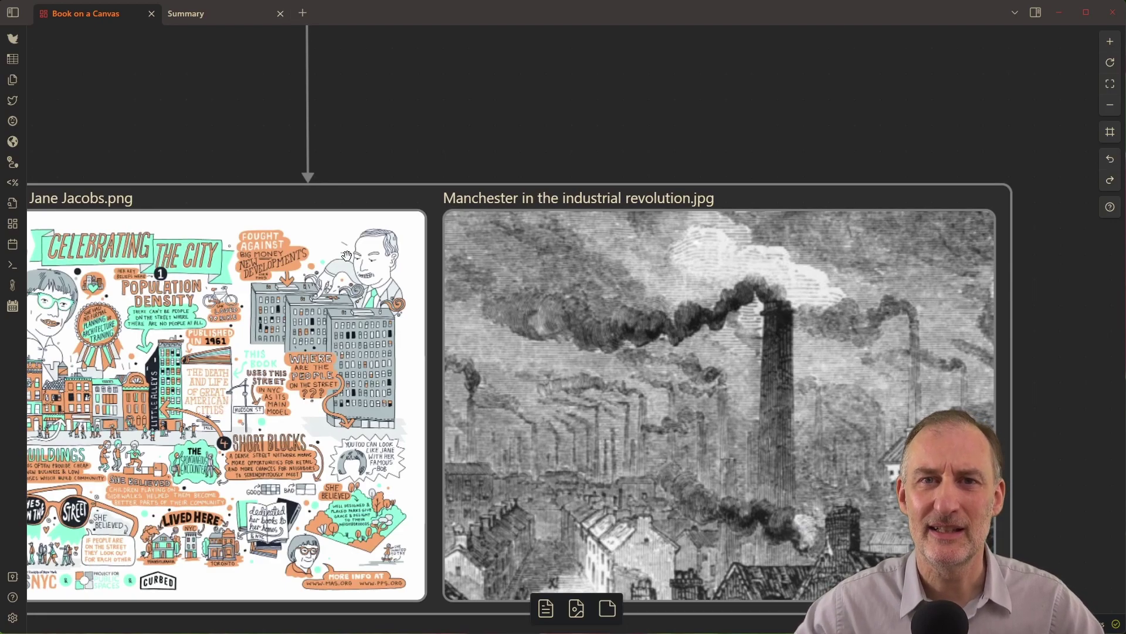
Revisit the Brains, Cities and Software card, and examine the online auctions, Slashdot karma and game cards under Software and online communities.
scroll(486, 256, "up", 6)
scroll(444, 404, "up", 14)
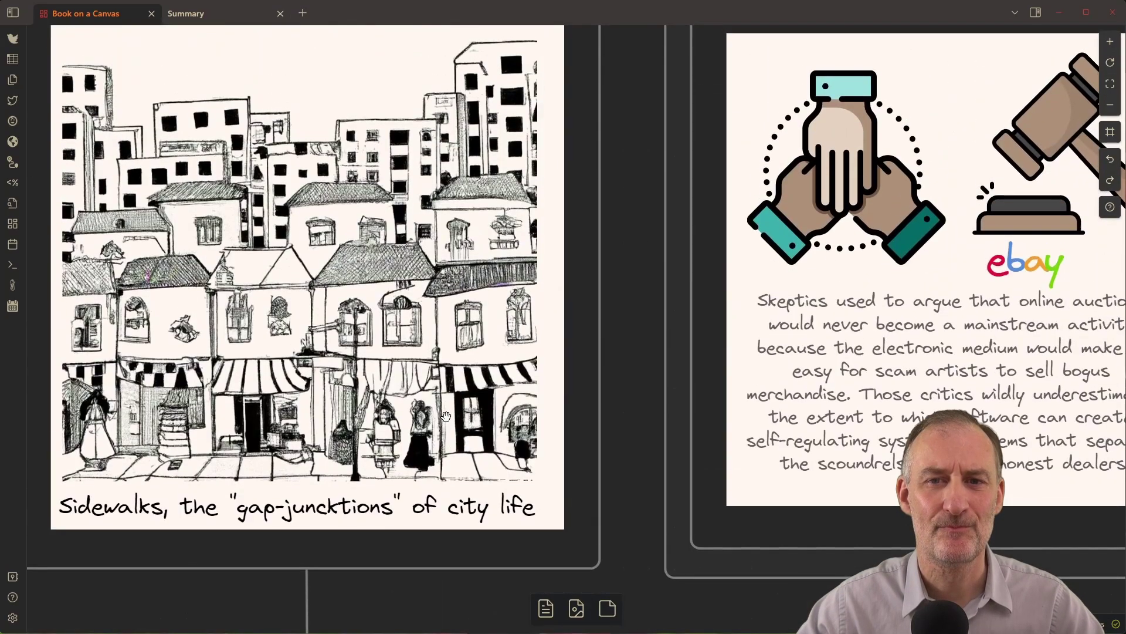
scroll(511, 370, "up", 3)
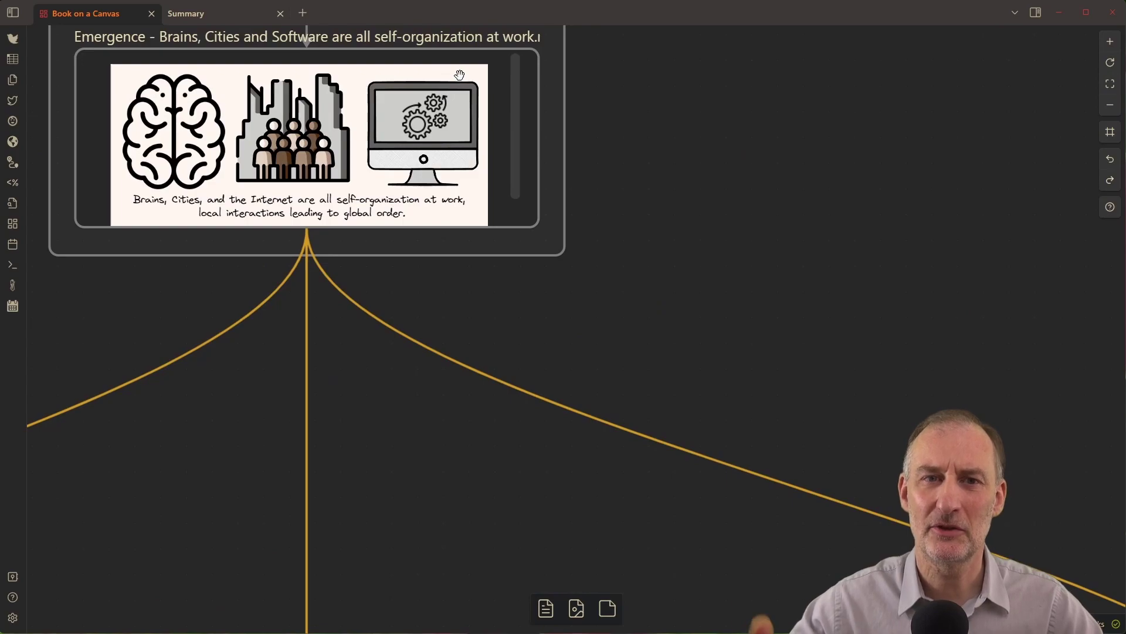
scroll(903, 432, "down", 10)
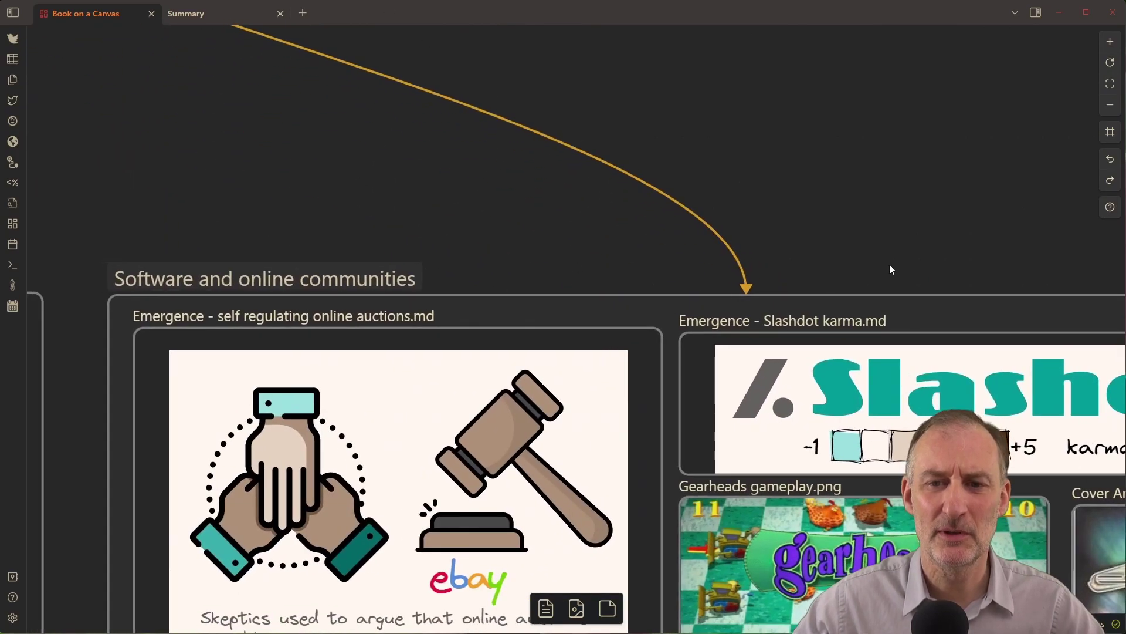
left_click_drag(890, 265, 481, 164)
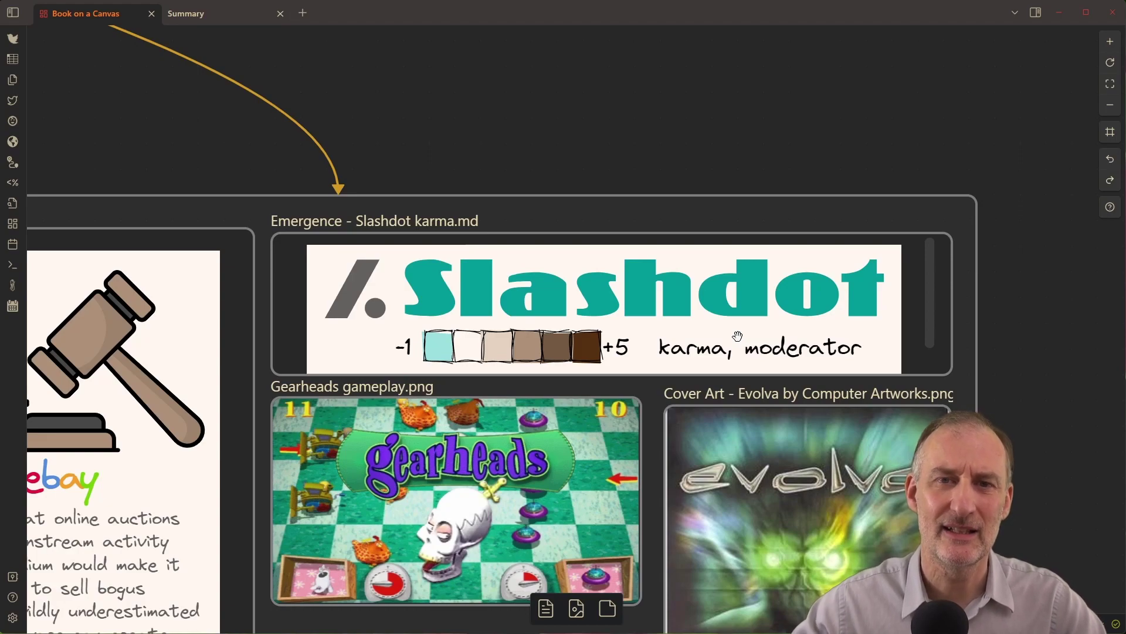
left_click_drag(442, 149, 936, 81)
scroll(466, 228, "down", 1)
scroll(482, 237, "down", 1)
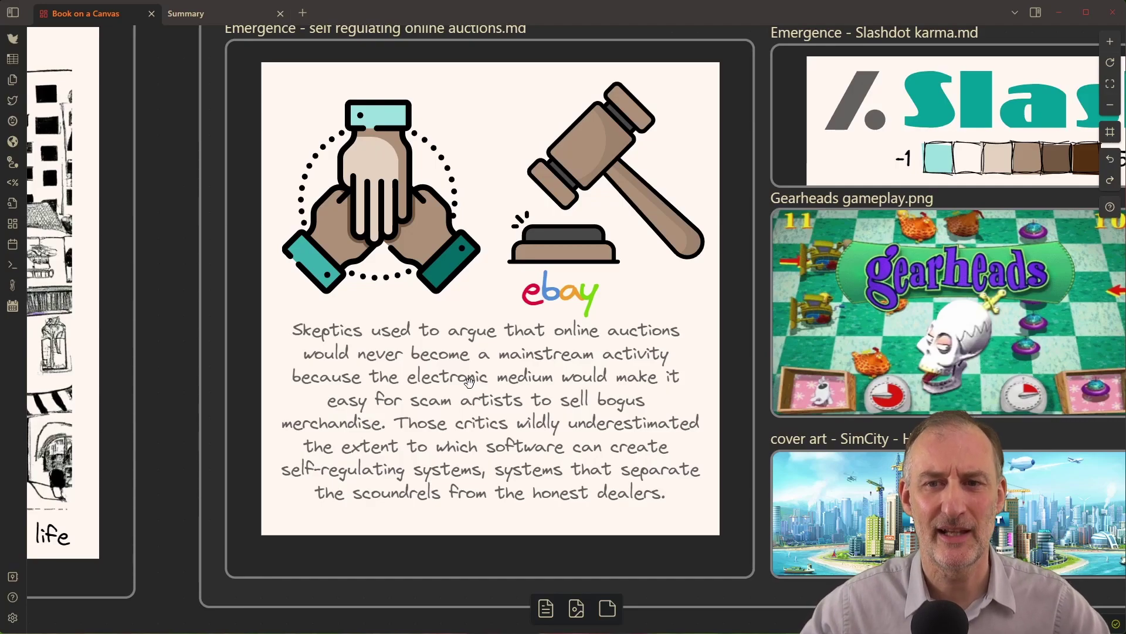
scroll(885, 370, "right", 5)
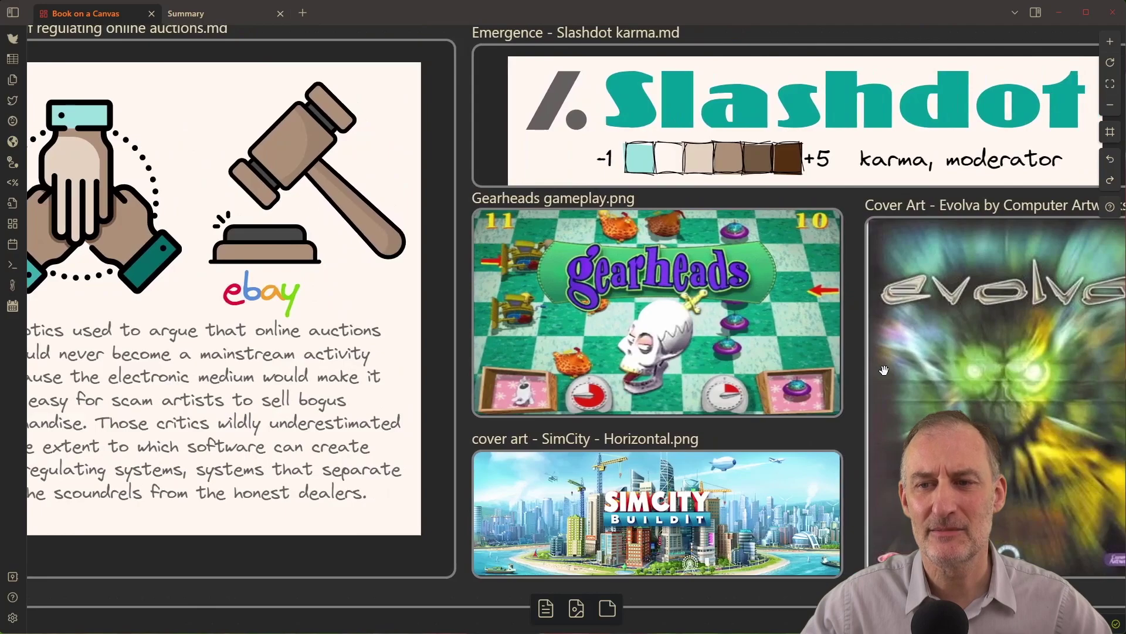
scroll(884, 370, "right", 2)
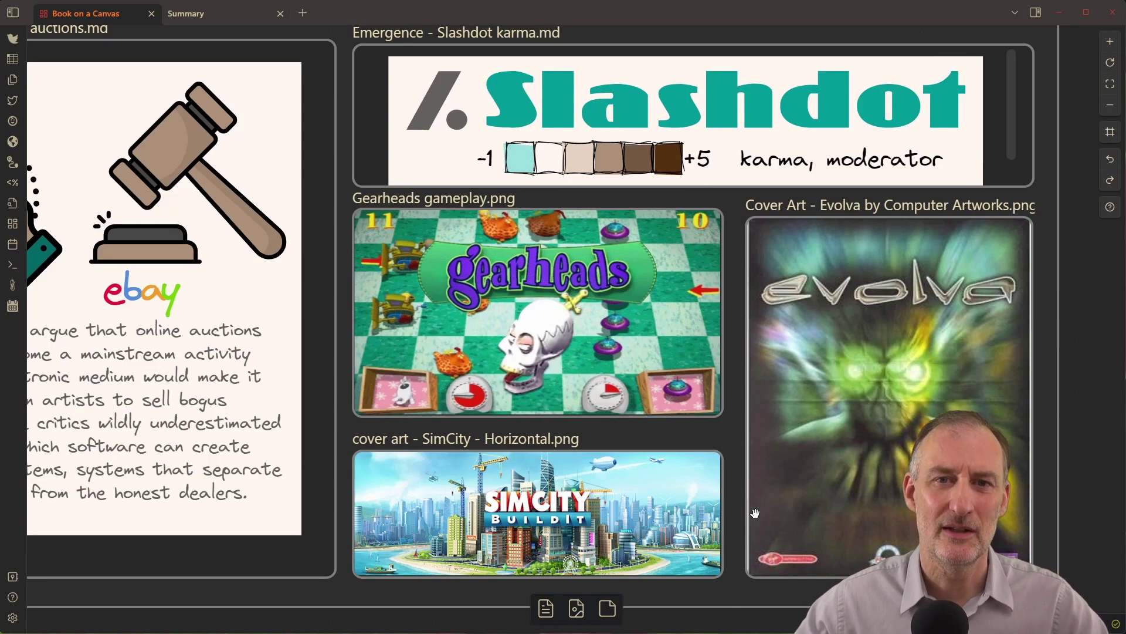
scroll(814, 428, "down", 4)
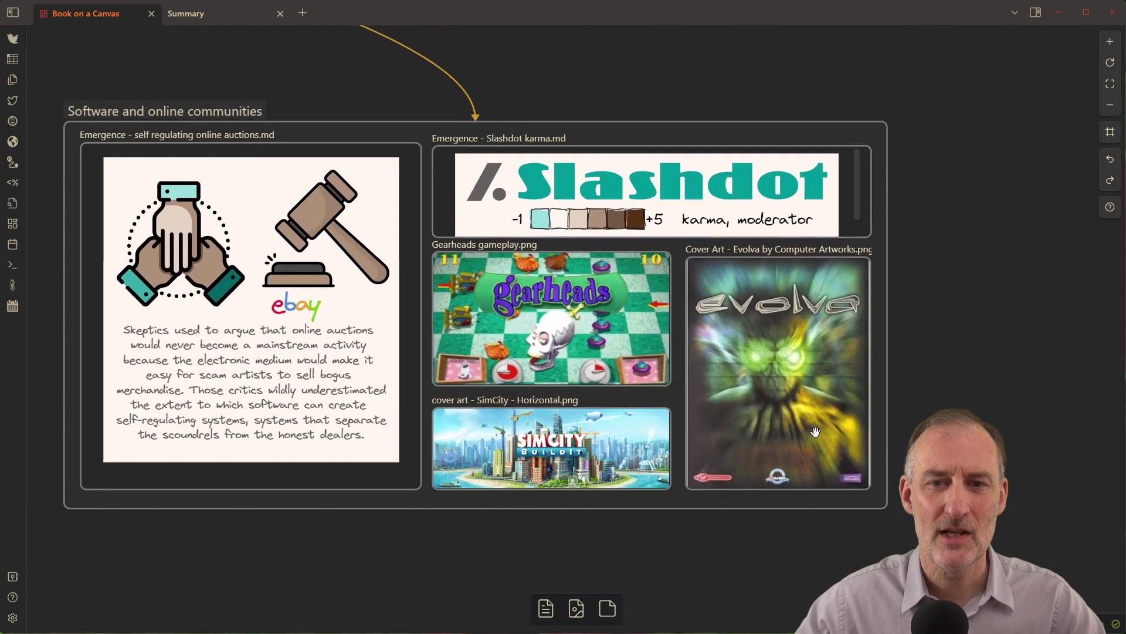
Survey the connected groups on the canvas and bring the two cards of the So what... group into close view.
scroll(820, 440, "down", 2)
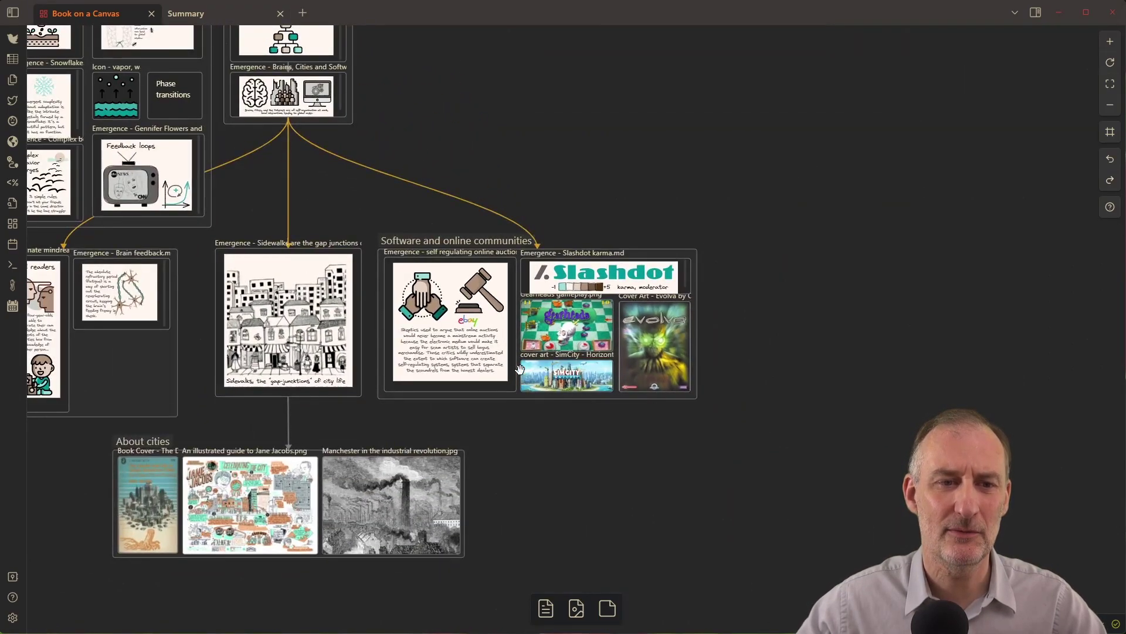
left_click_drag(370, 414, 545, 484)
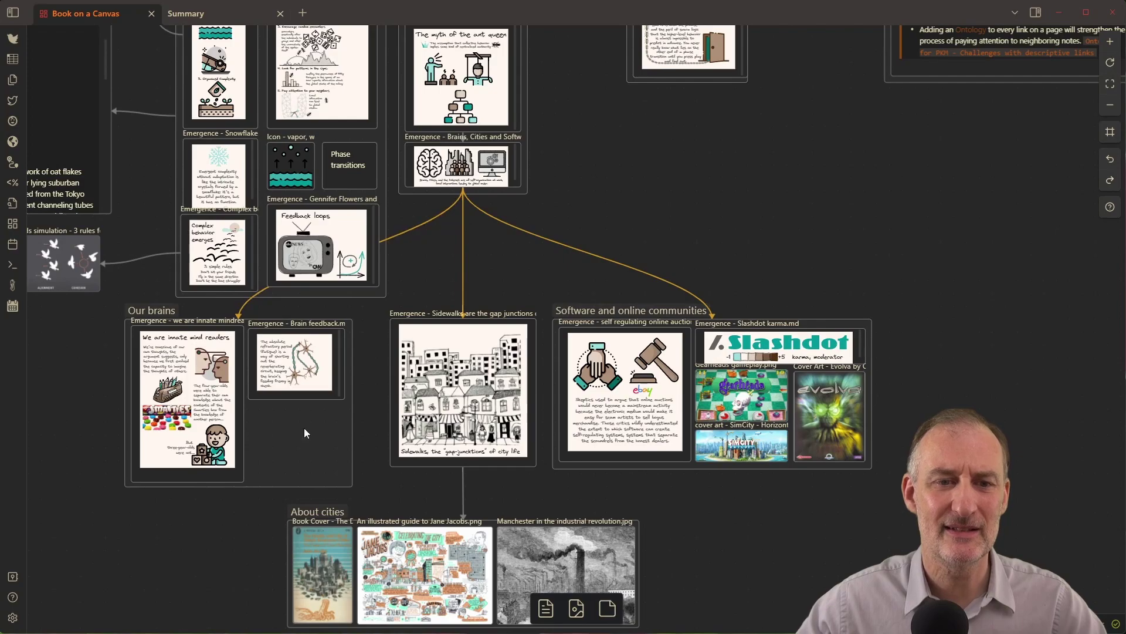
scroll(789, 247, "up", 5)
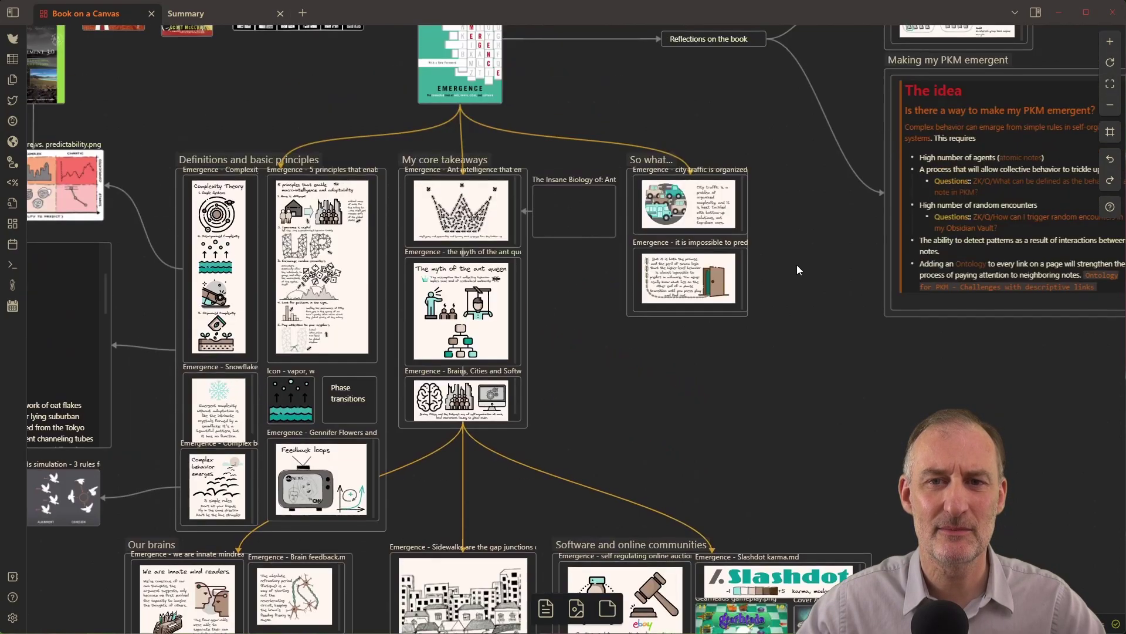
scroll(792, 269, "up", 5)
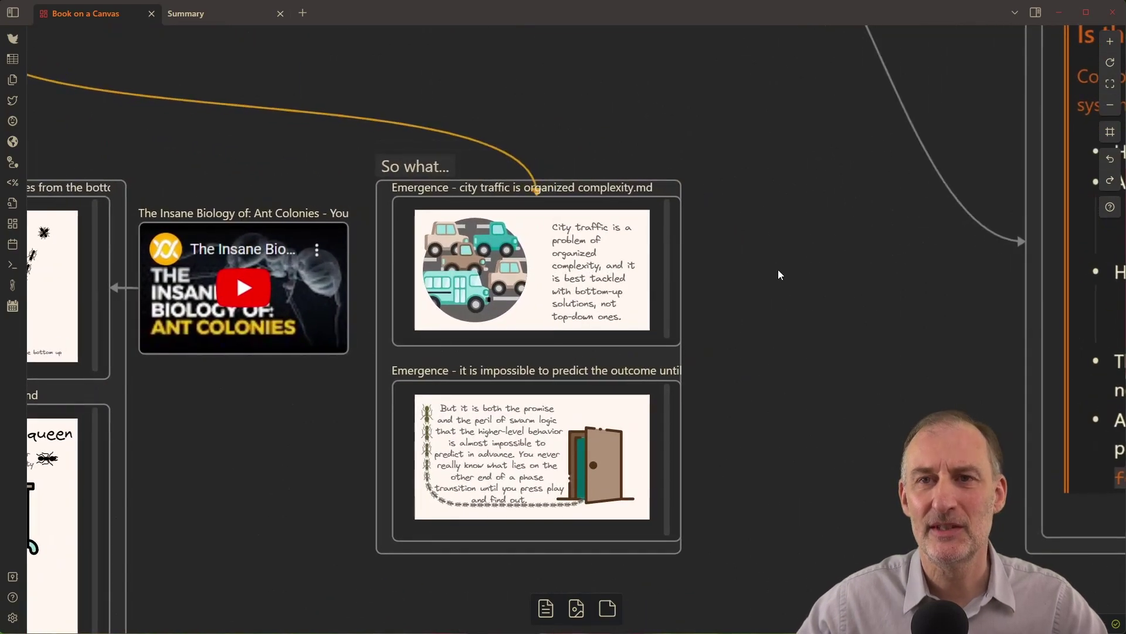